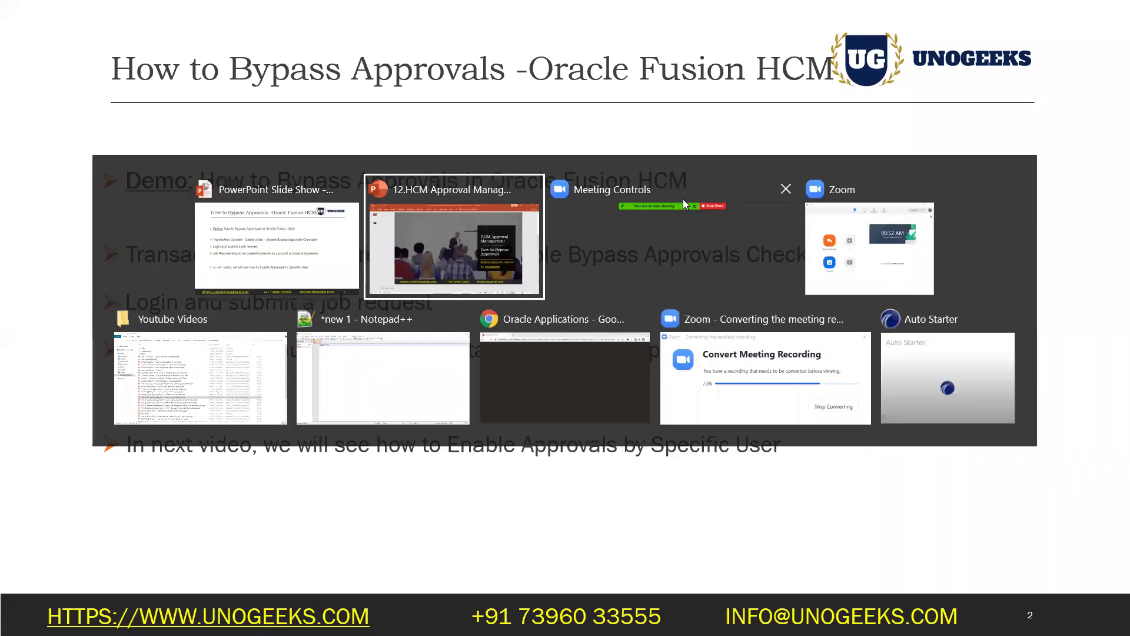
key("alt+Tab")
key("alt+Tab")
key("alt+Tab")
key("alt+Tab")
key("alt+Tab")
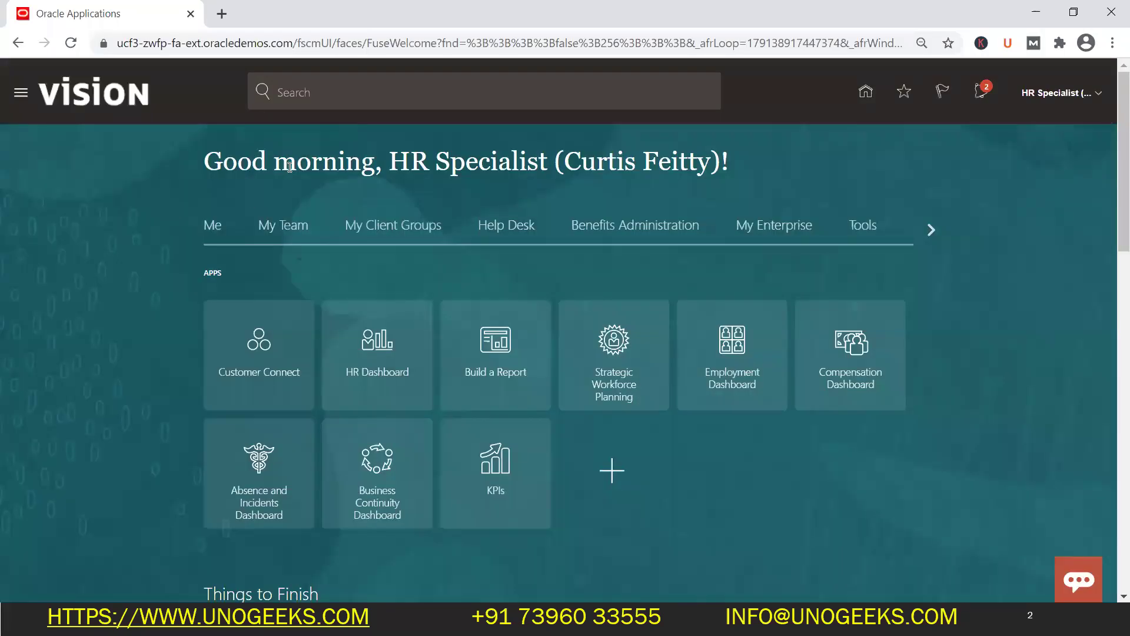
Step: Leave the slide show for the PowerPoint editor on the bypass-approvals title slide
key("alt+Tab")
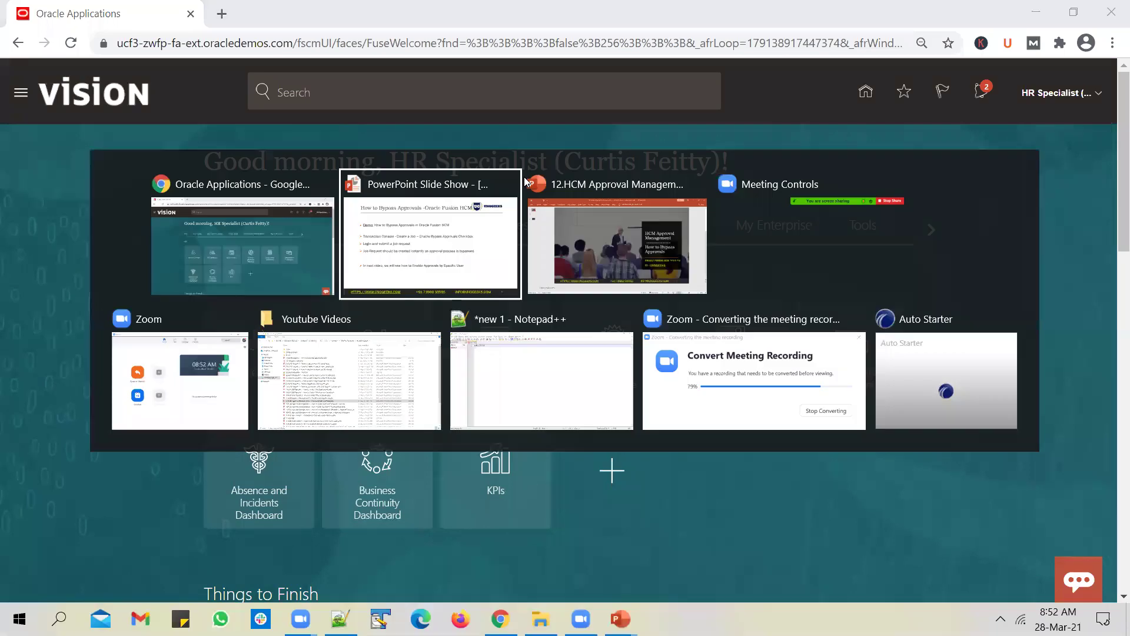
key("alt+Tab")
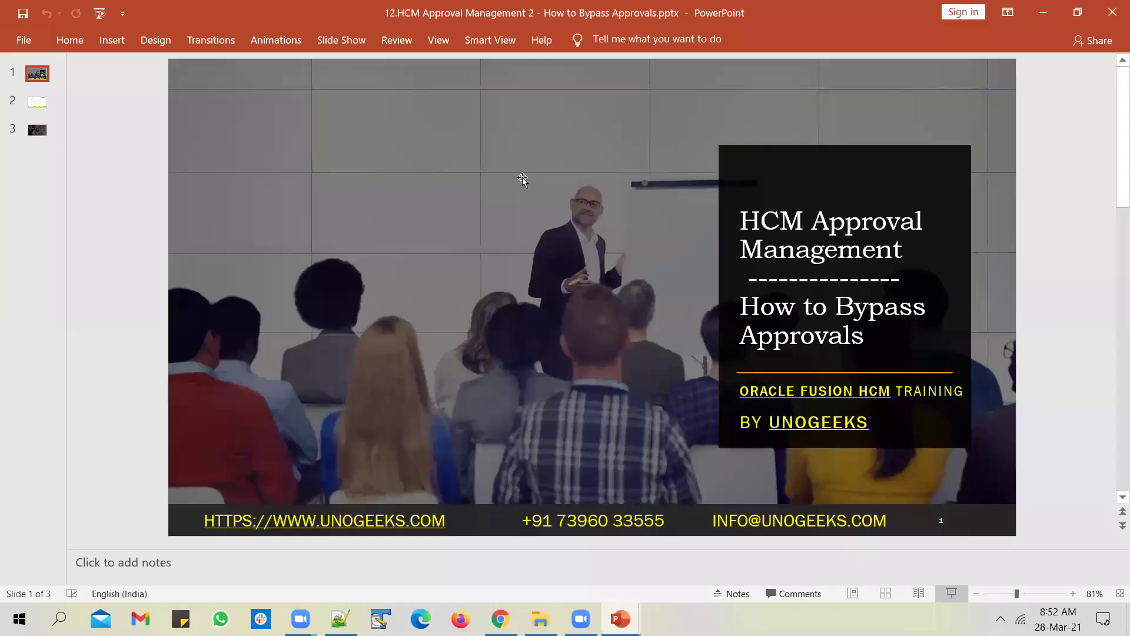
key("alt+Tab")
key("alt+Tab")
key("alt+Tab")
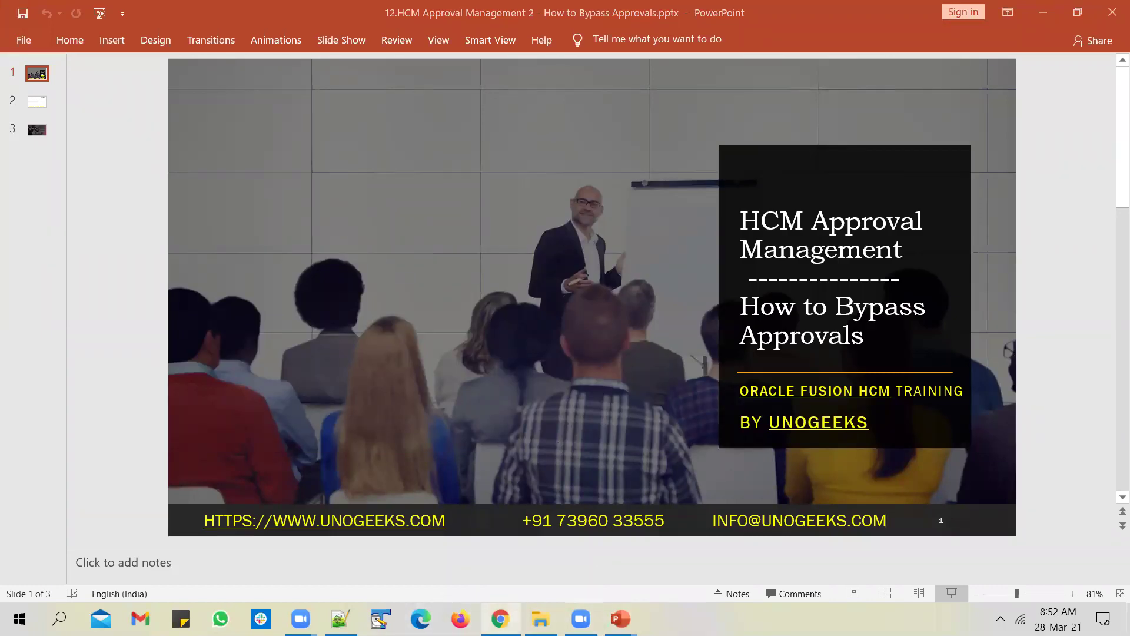
Step: Return to the Oracle Applications home page and open the Navigator menu
left_click(499, 618)
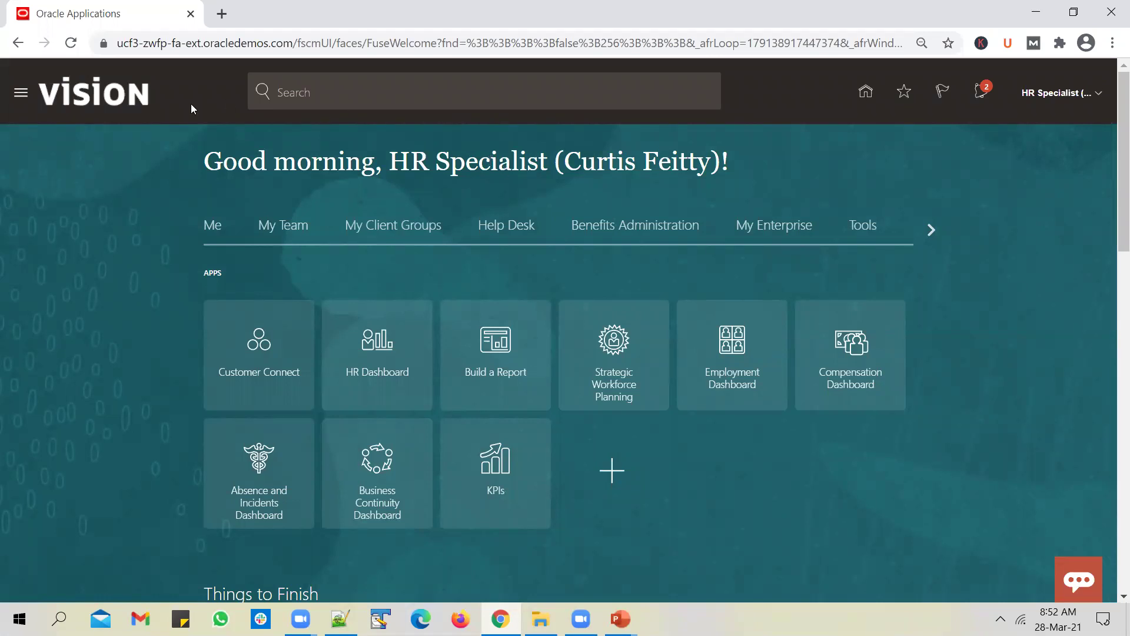
left_click(20, 95)
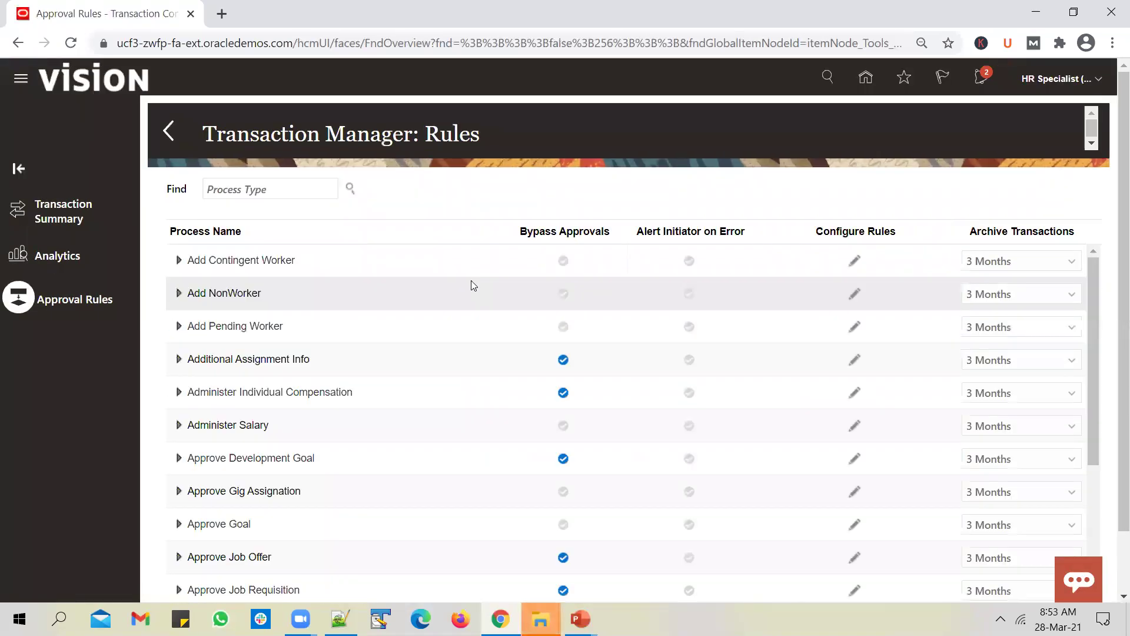
Step: Filter the approval rules to Create Job and enable its Bypass Approvals setting
left_click(324, 189)
type("Creat")
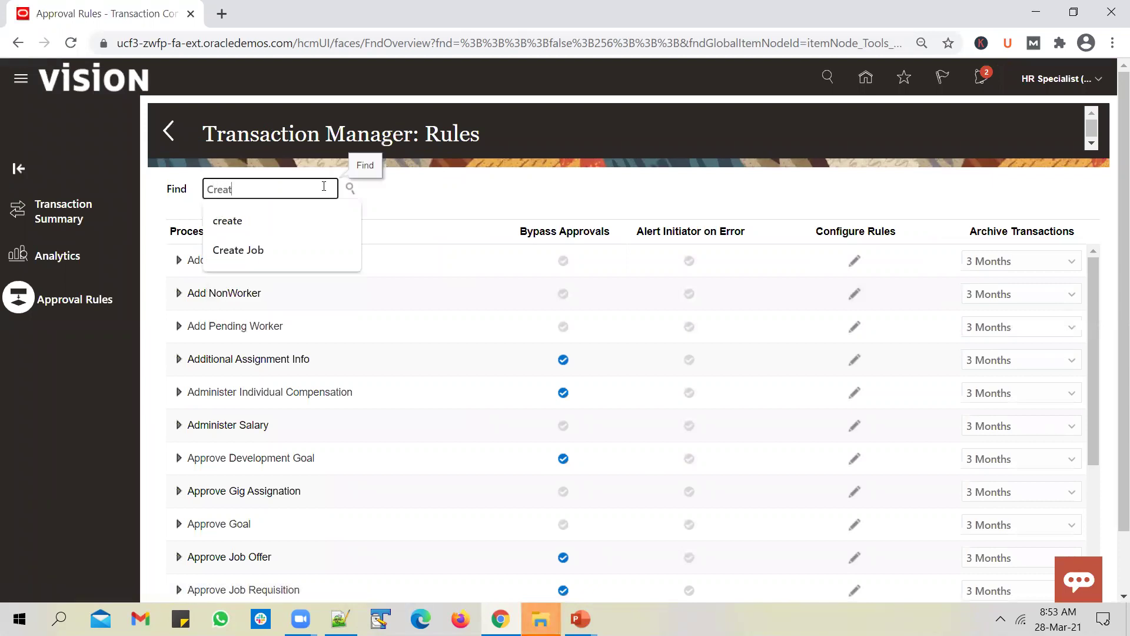
type("e Job")
key("Return")
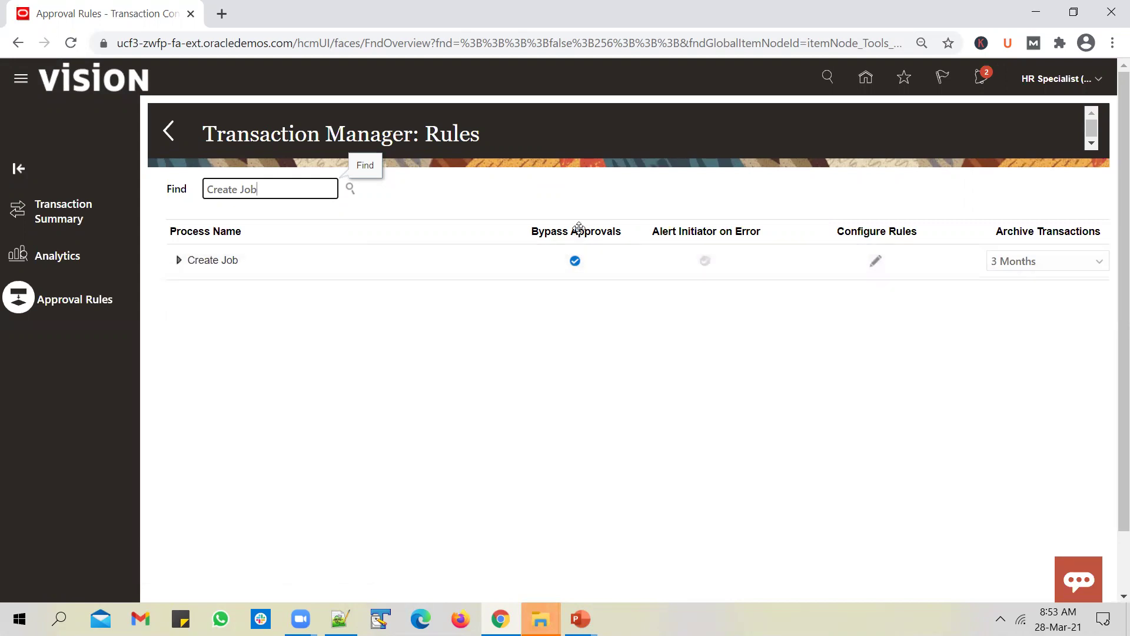
left_click(575, 262)
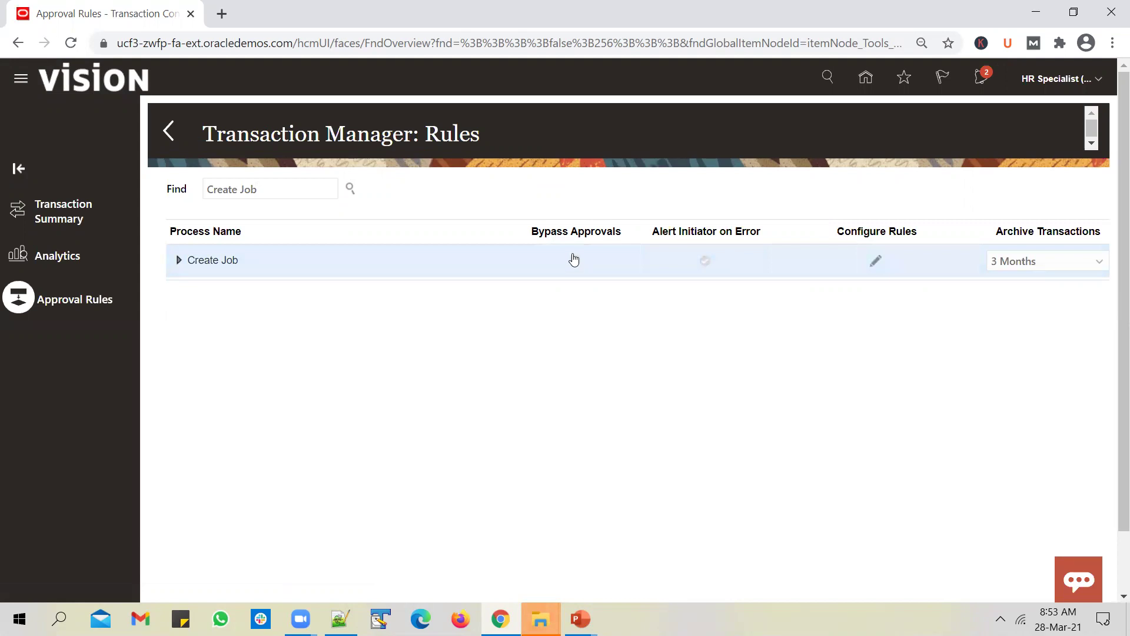
left_click(576, 264)
Step: Copy the instance server address from the browser's address bar
left_click(257, 43)
left_click(294, 42)
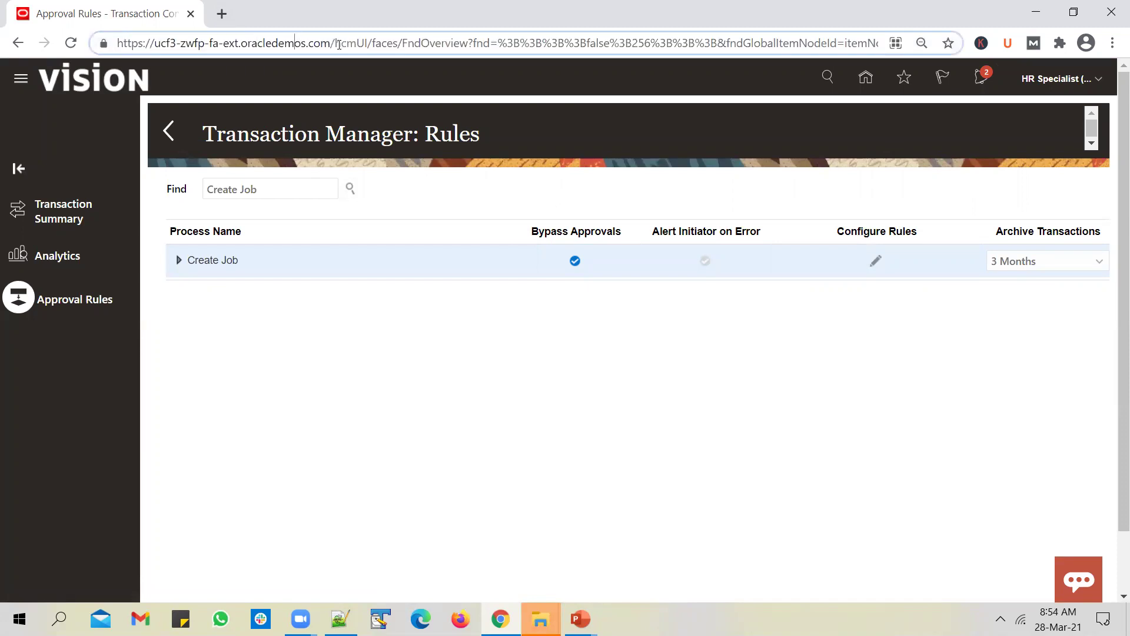
left_click_drag(331, 43, 117, 43)
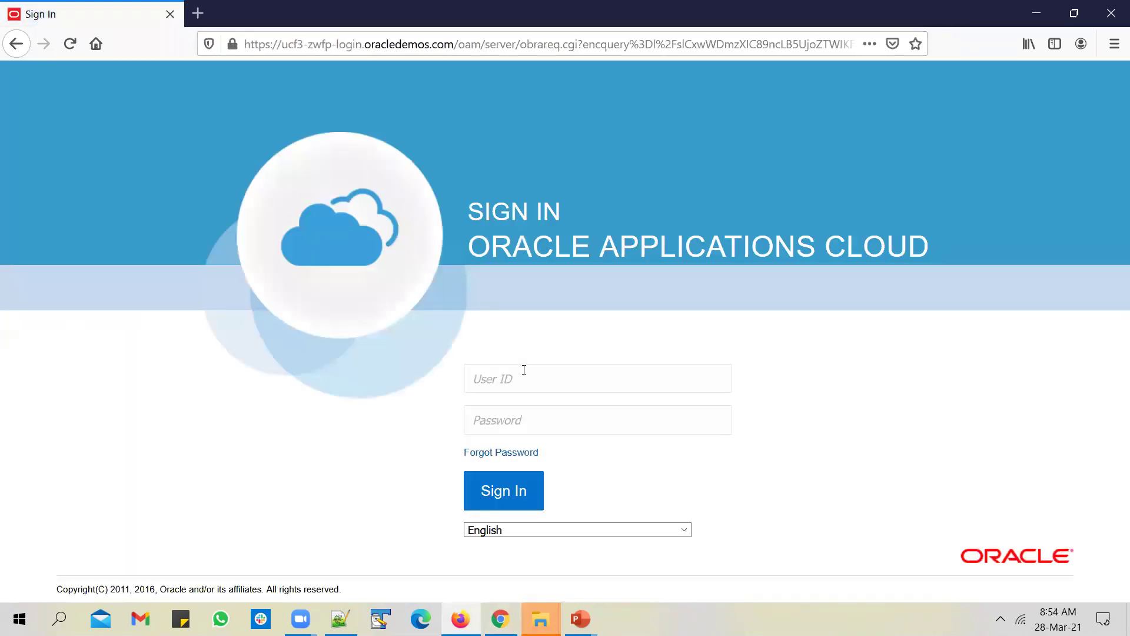
Step: Sign in with the saved login and the password copied from Notepad++
left_click(524, 376)
type("curti")
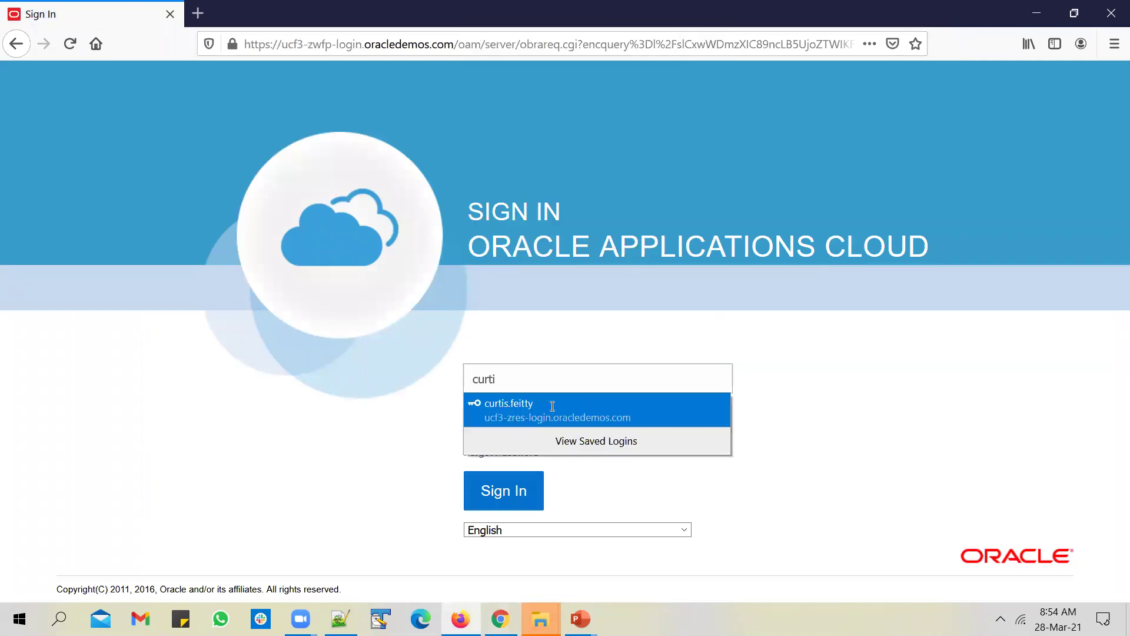
left_click(551, 406)
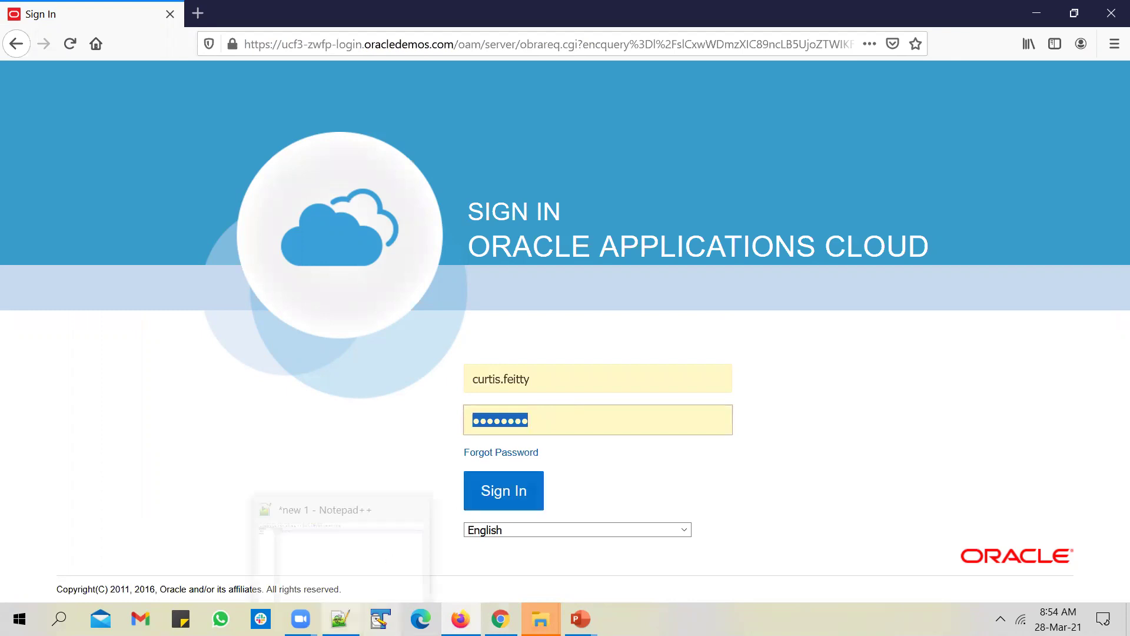
left_click(340, 619)
double_click(180, 83)
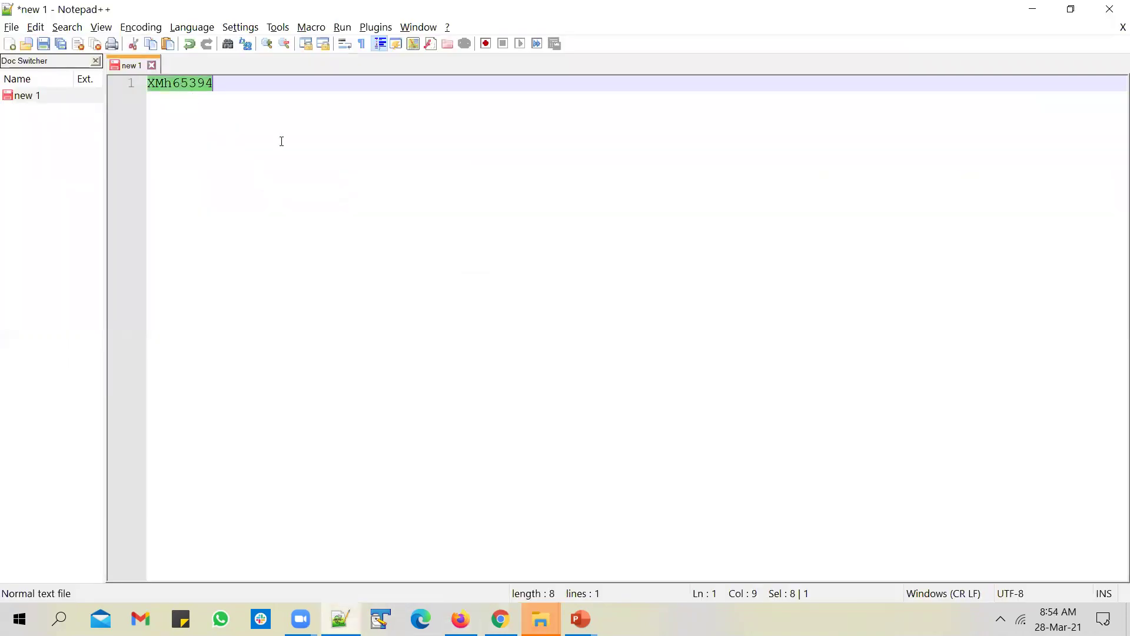
key("ctrl+c")
key("alt+Tab")
key("ctrl+v")
left_click(530, 492)
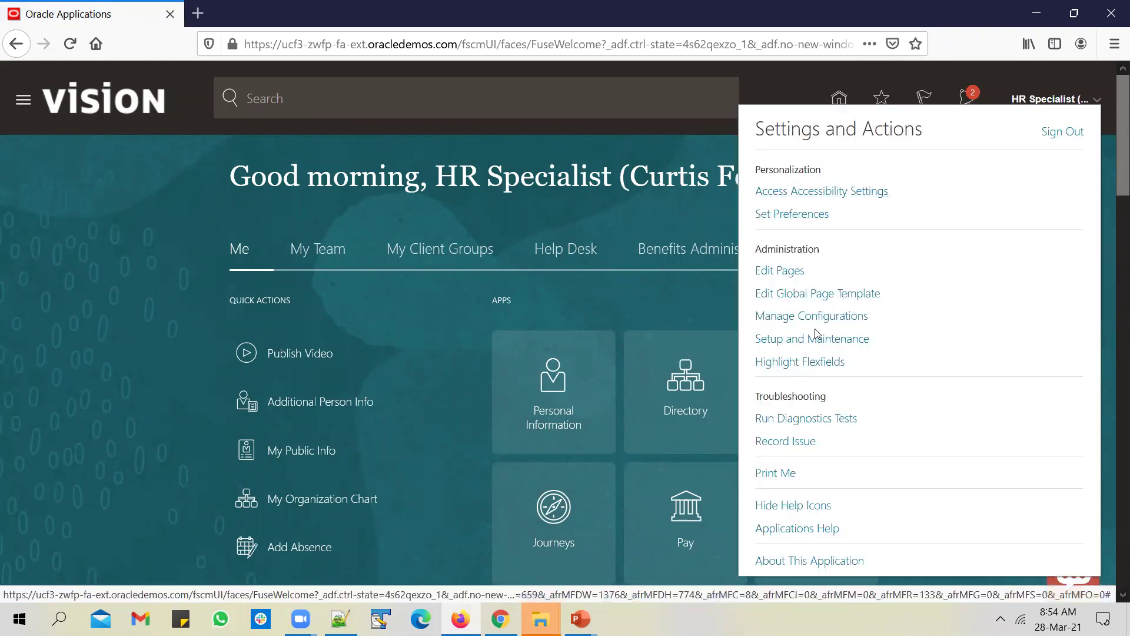
Step: Search Setup and Maintenance tasks for 'manage job' and open the Manage Job task
left_click(812, 339)
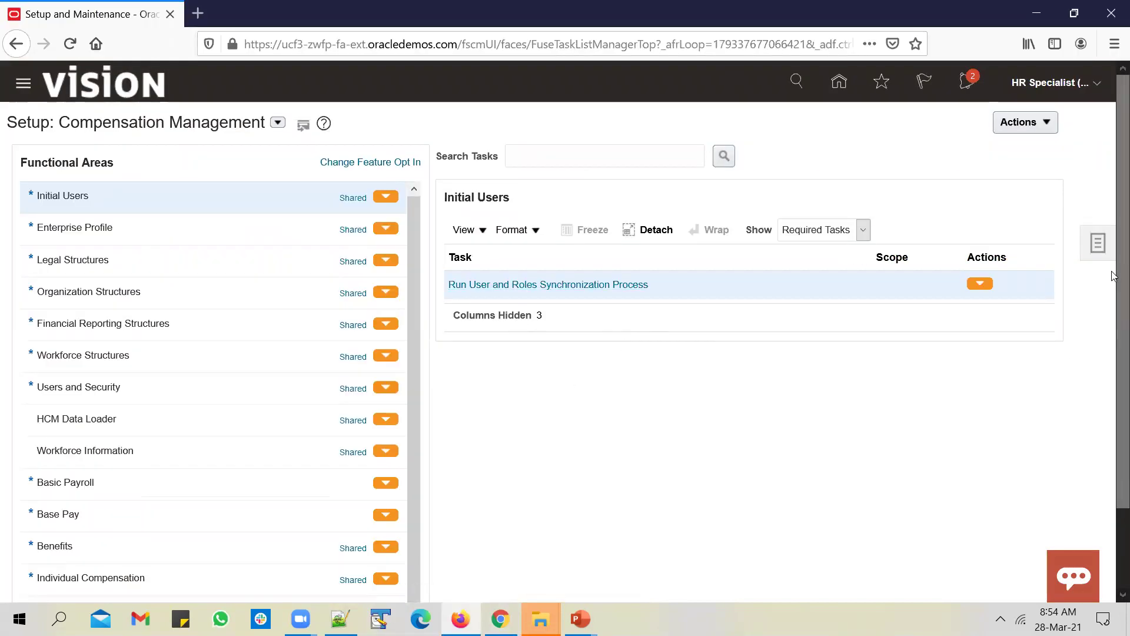
left_click(1098, 248)
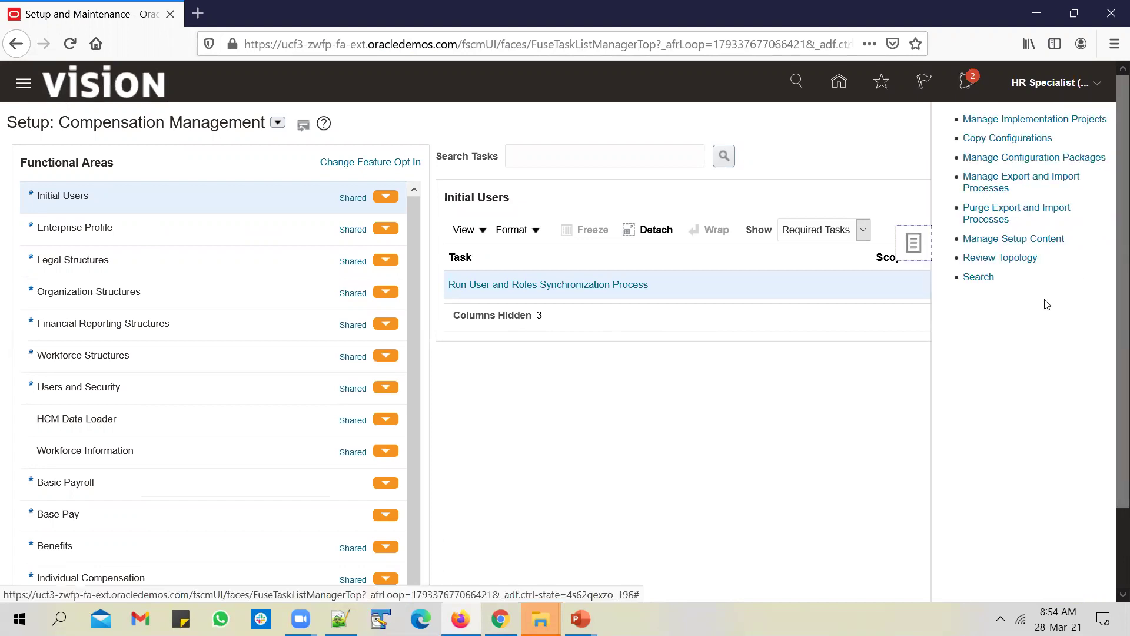
left_click(981, 277)
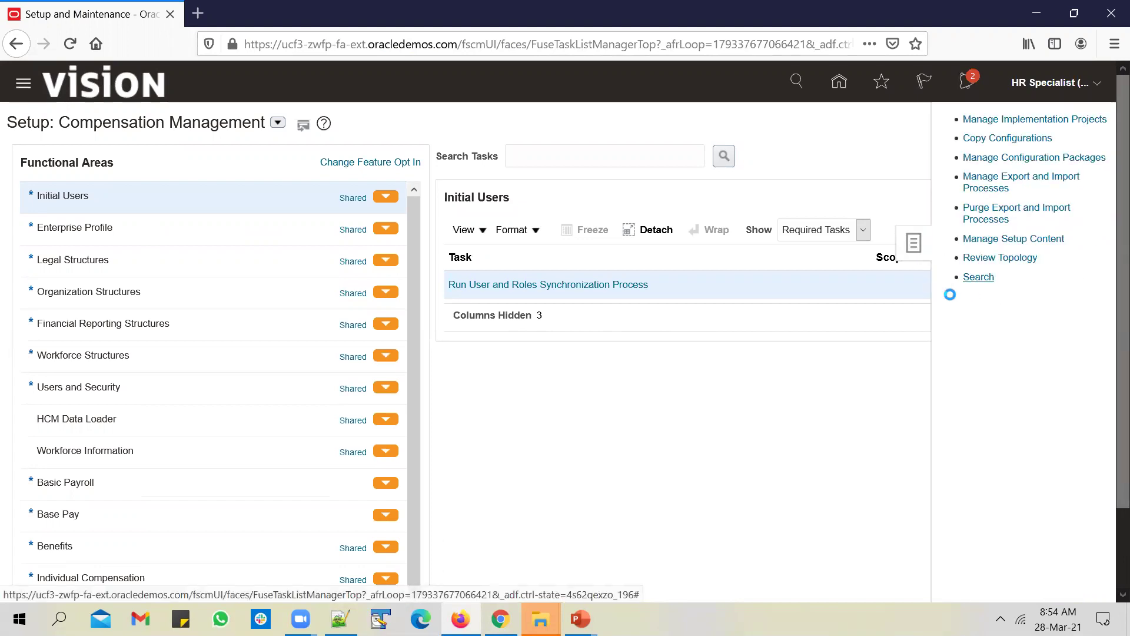
left_click(469, 162)
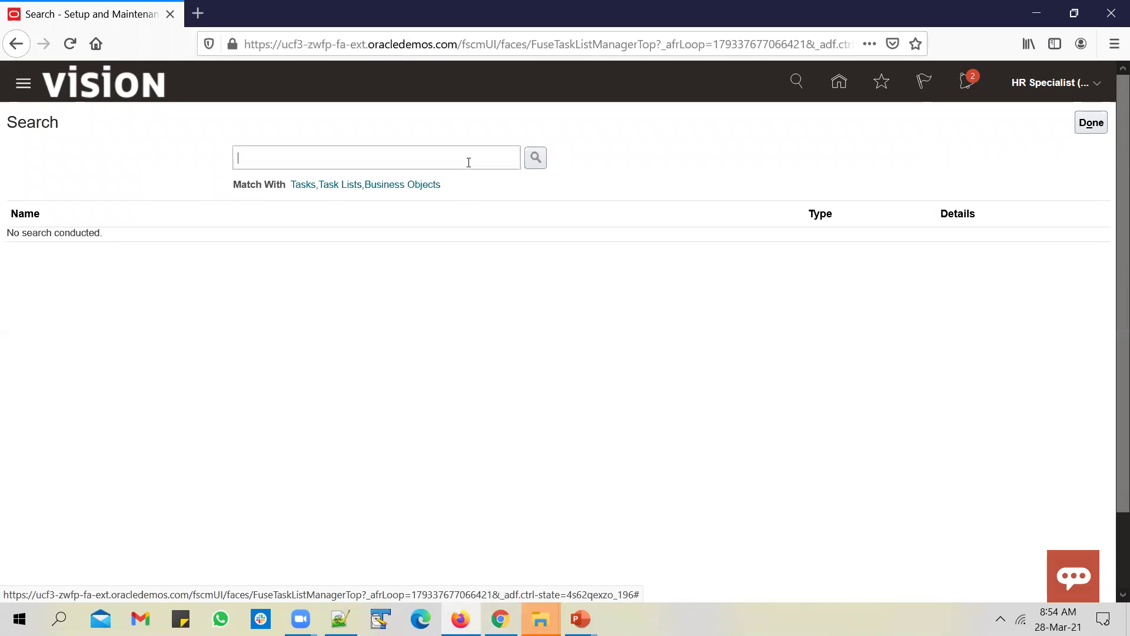
type("manage jo")
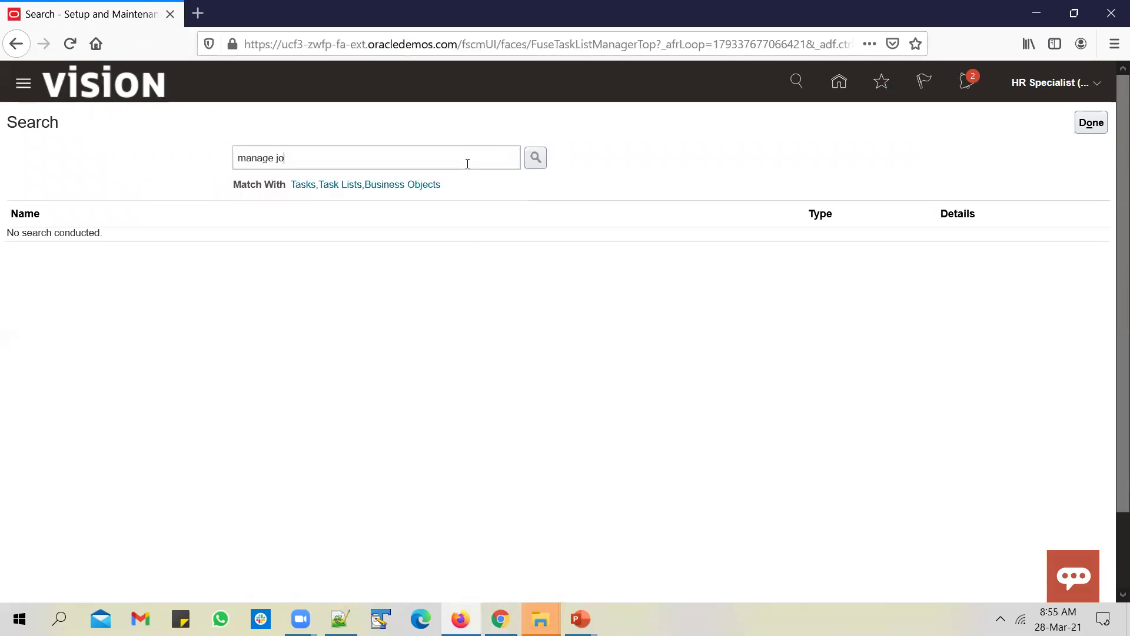
type("b")
key("Return")
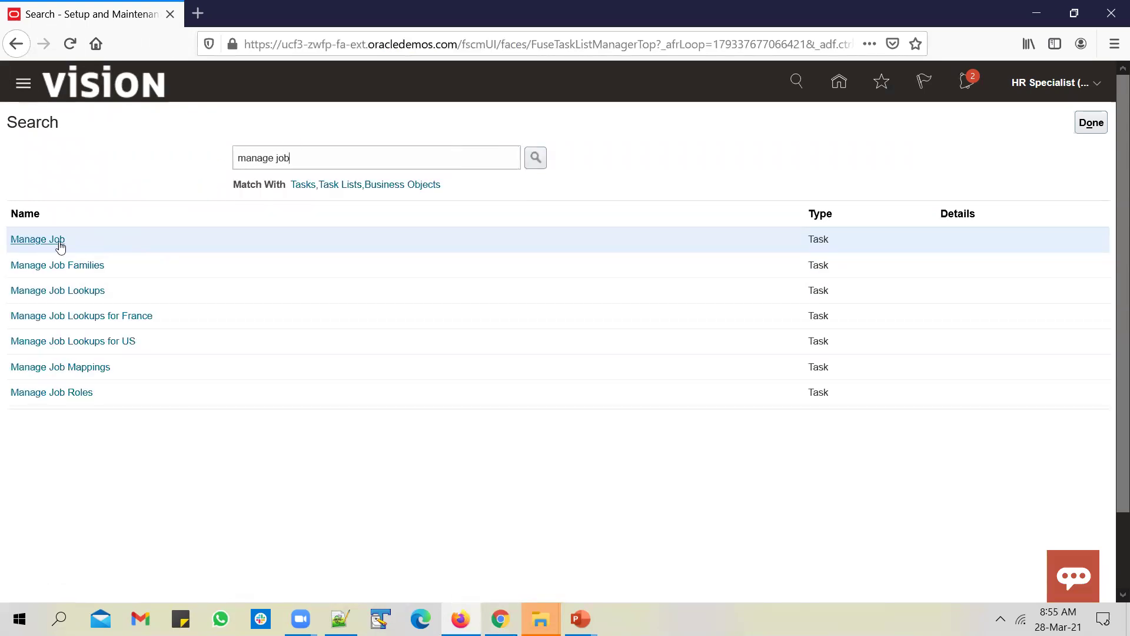
left_click(59, 244)
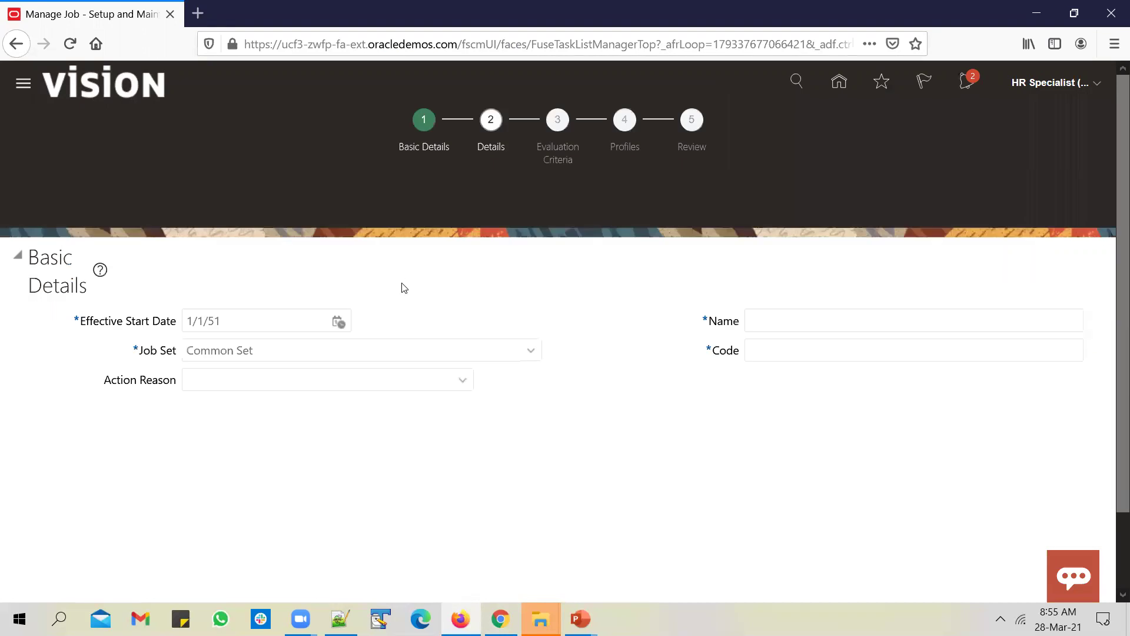
Step: Enter 'Unogeeks Bypass Approval Test' as job Name and Code, then continue to Job Details
left_click(837, 292)
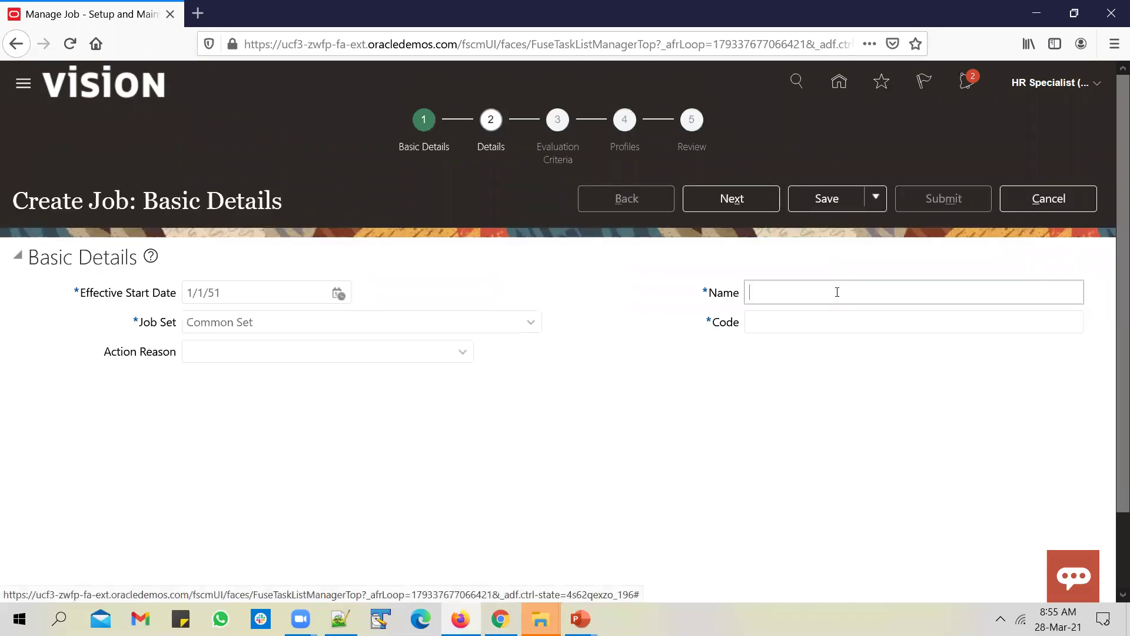
type("Unogeeks ")
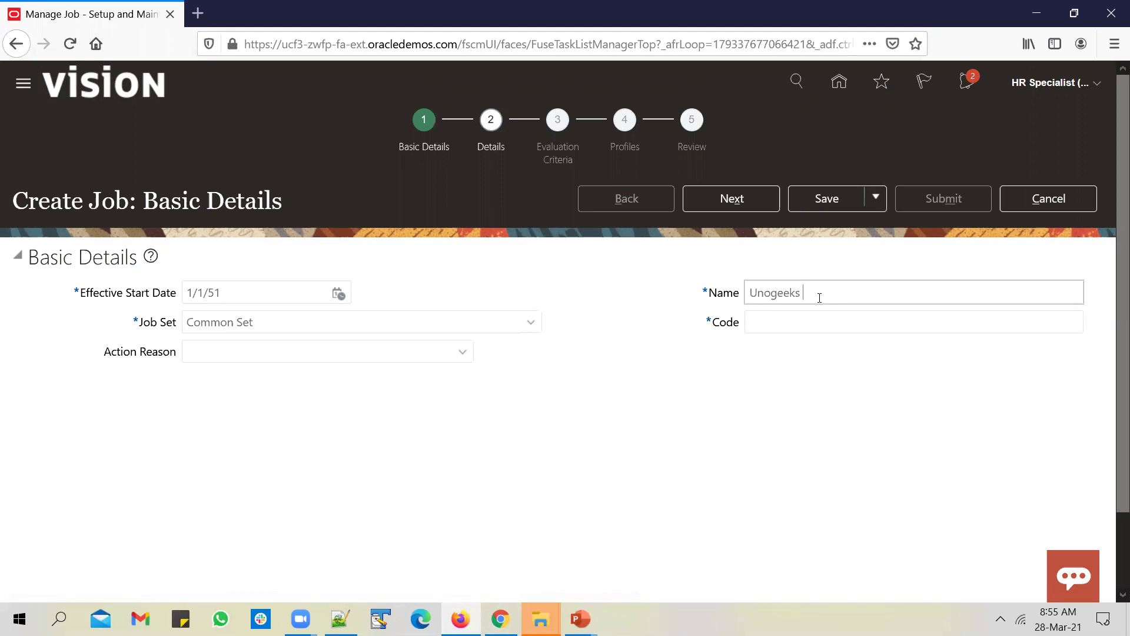
type("Bypass")
key("BackSpace")
key("BackSpace")
key("BackSpace")
type("ass ")
type("Approv")
type("al")
key("ctrl+a")
key("ctrl+c")
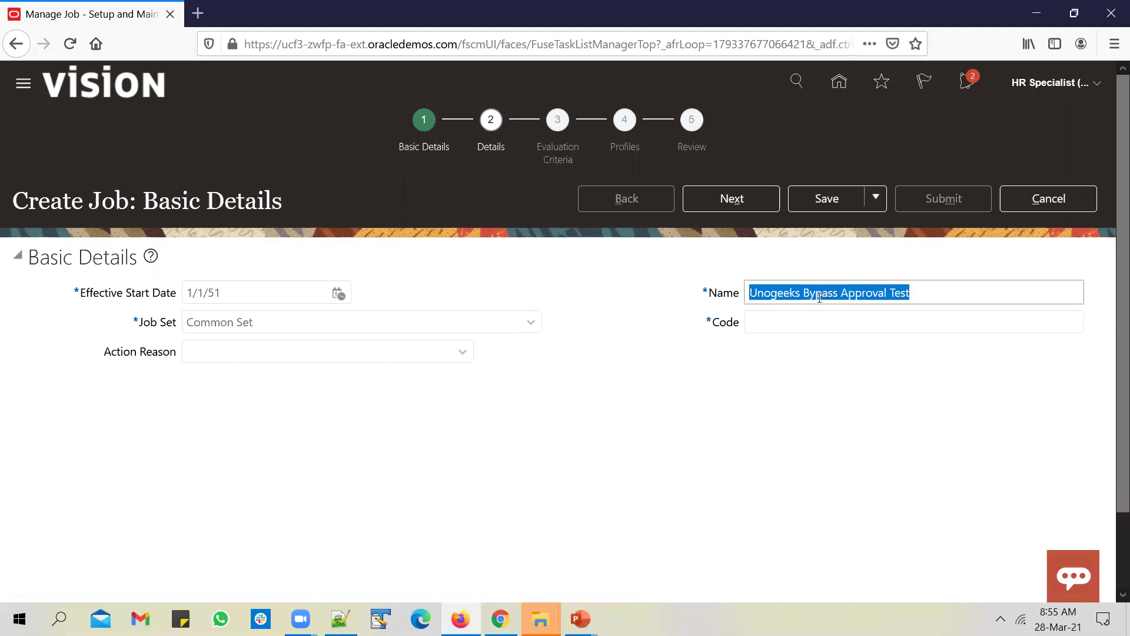
left_click(833, 323)
key("ctrl+v")
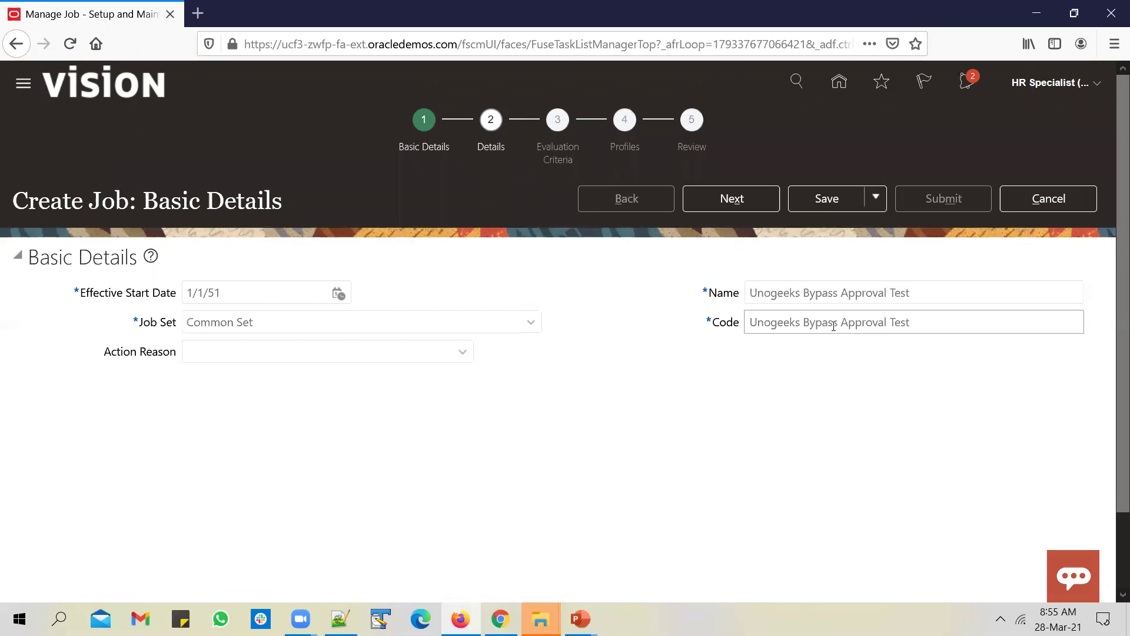
left_click(735, 205)
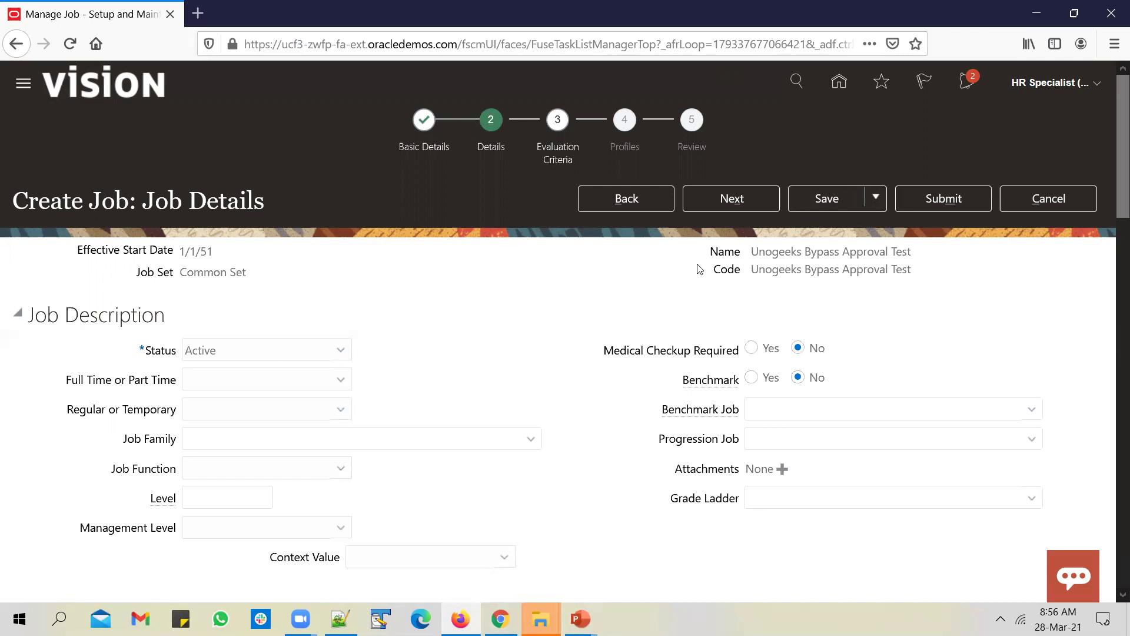
Step: Submit the Unogeeks Bypass Approval Test job, accepting the warning and the confirmation
left_click(958, 202)
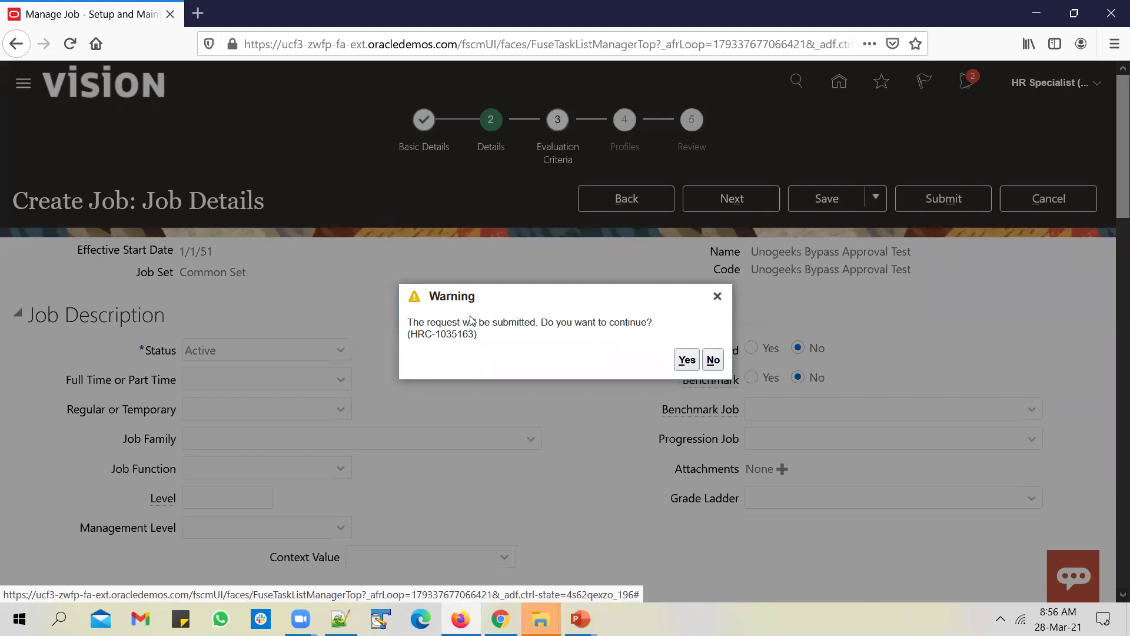
left_click(500, 618)
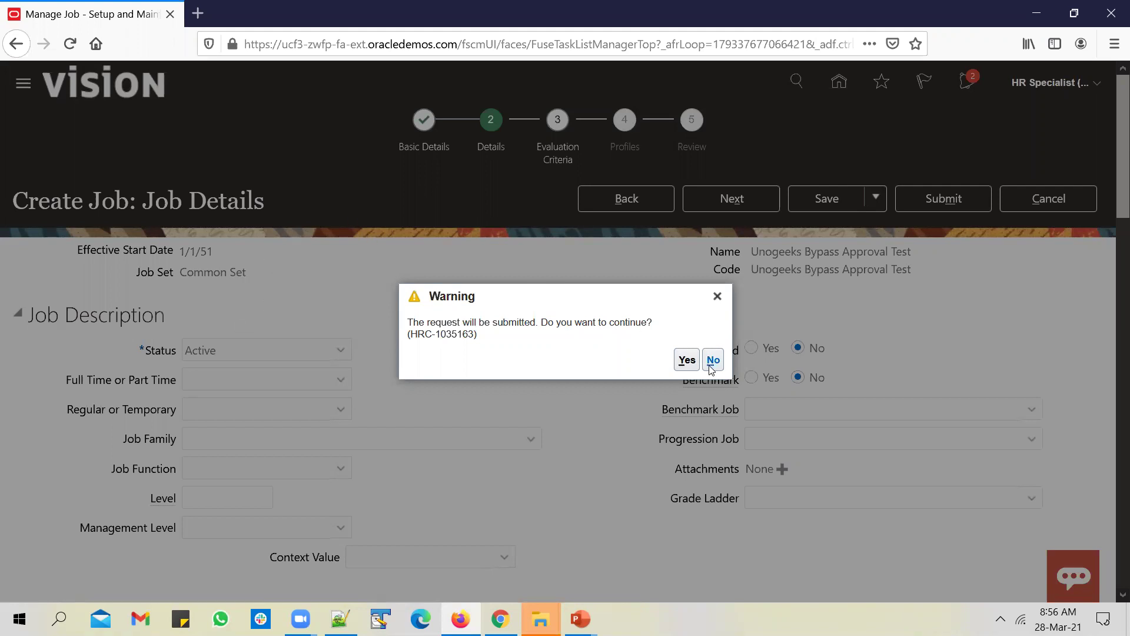
left_click(686, 360)
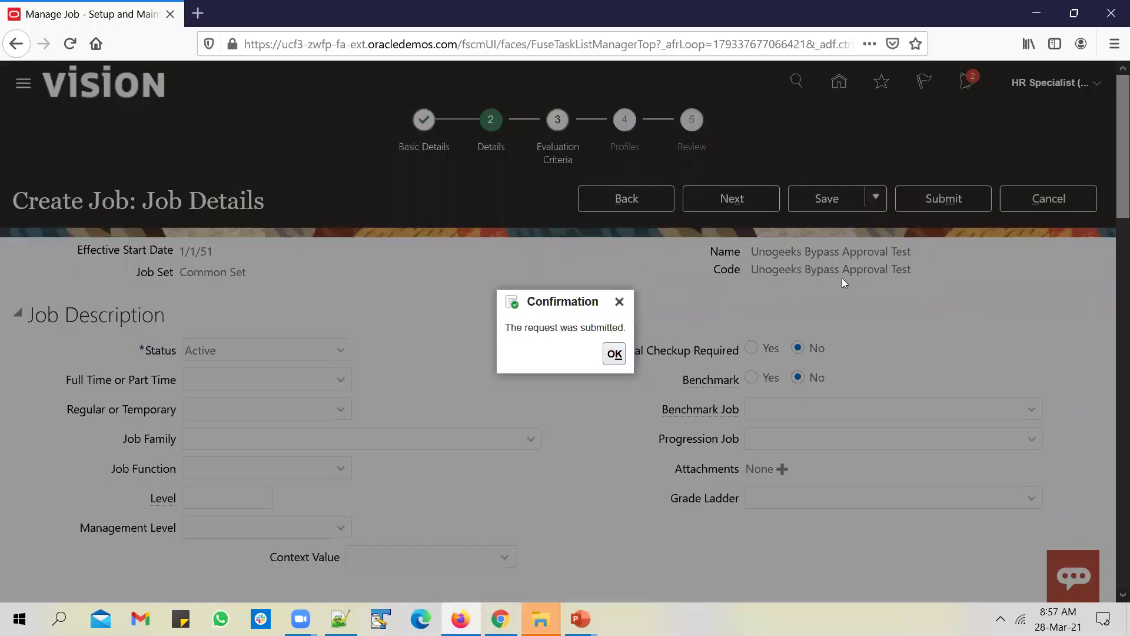
left_click(614, 354)
Step: Search Manage Jobs for the pasted name 'Unogeeks Bypass Approval Test'
left_click(289, 241)
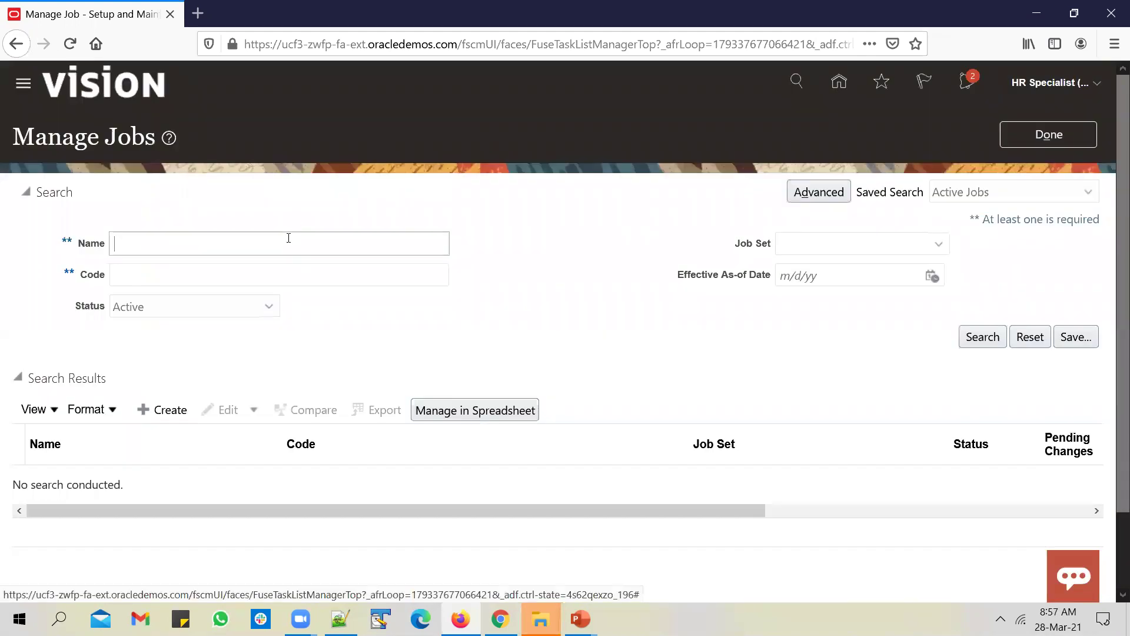
key("ctrl+v")
left_click(982, 340)
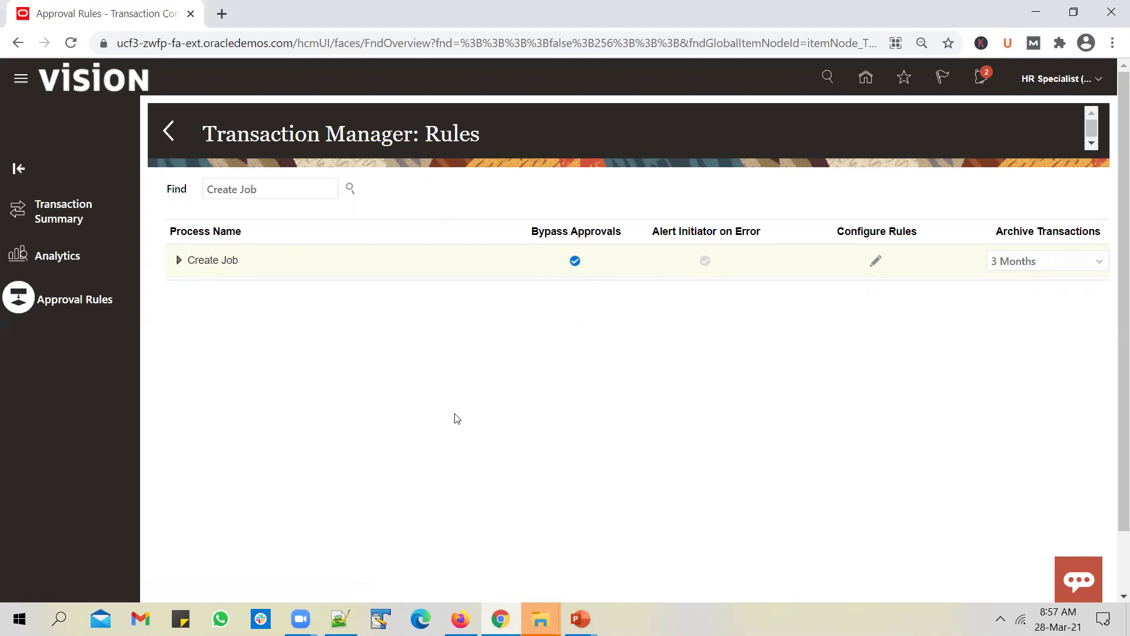
left_click(579, 618)
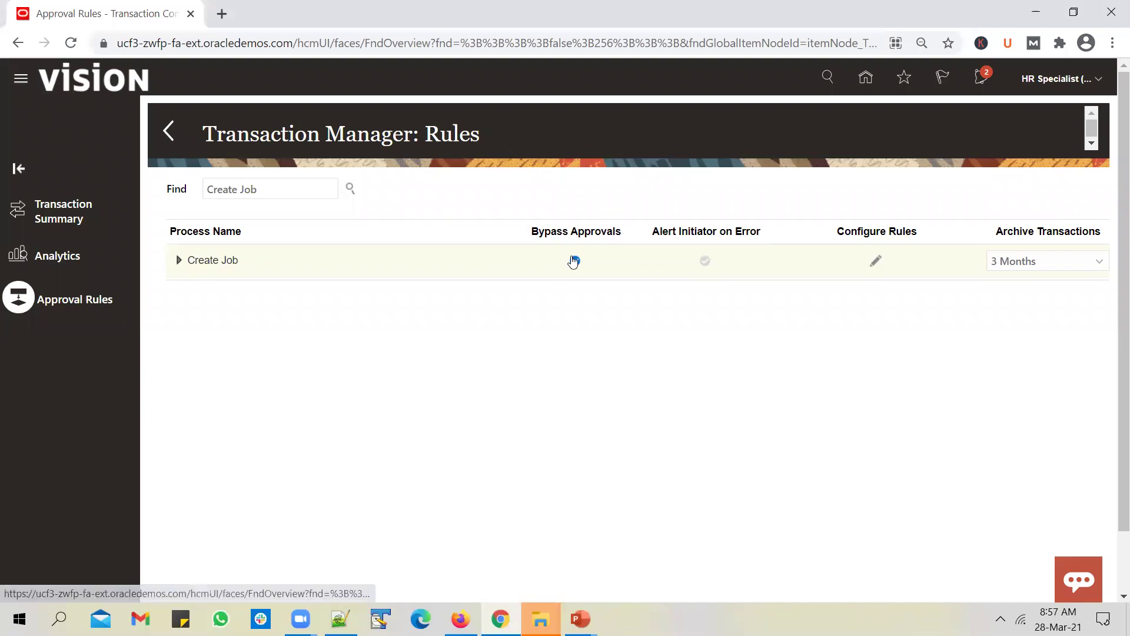
left_click(574, 262)
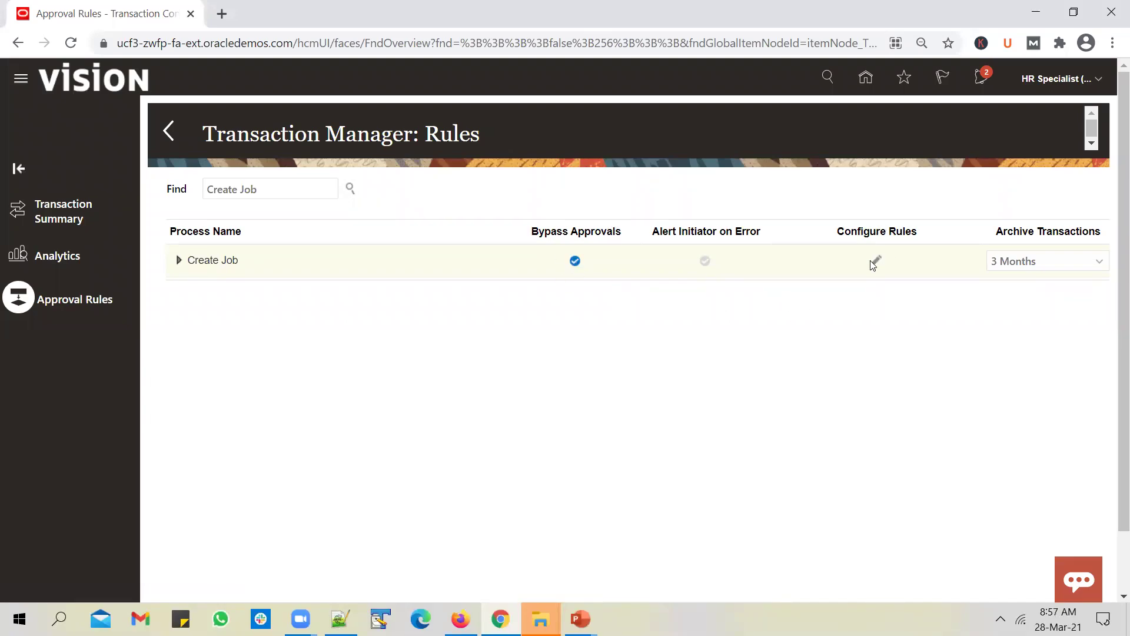